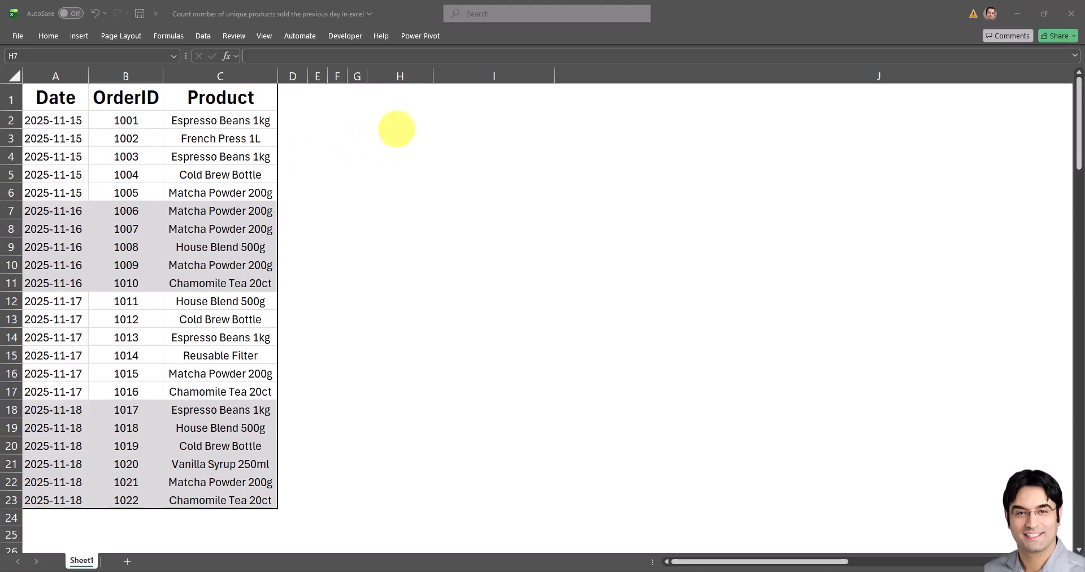
In cell H2, list the distinct dates from A2:A23 with a UNIQUE formula.
click(395, 117)
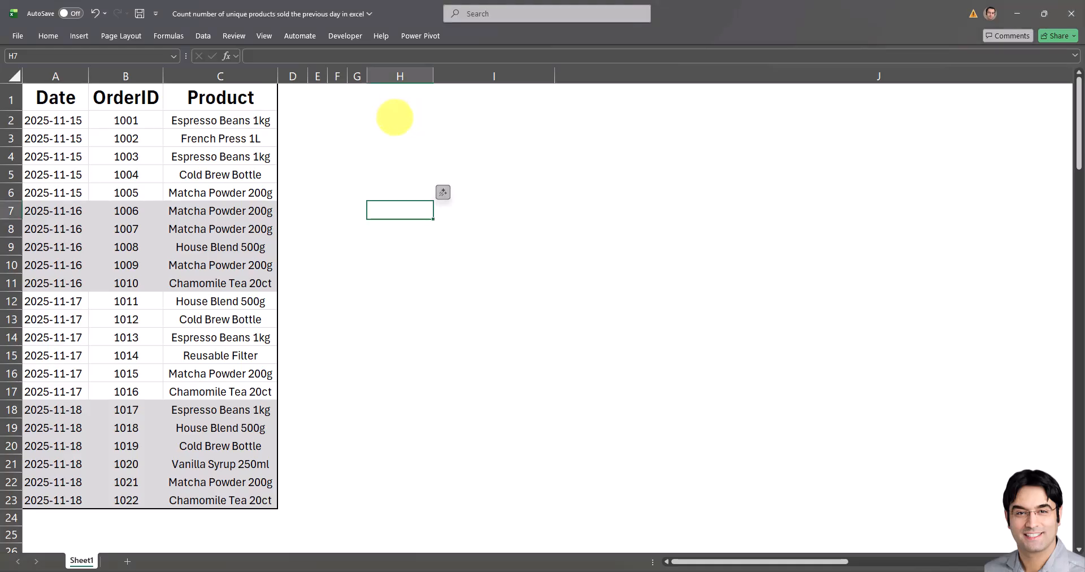
click(395, 117)
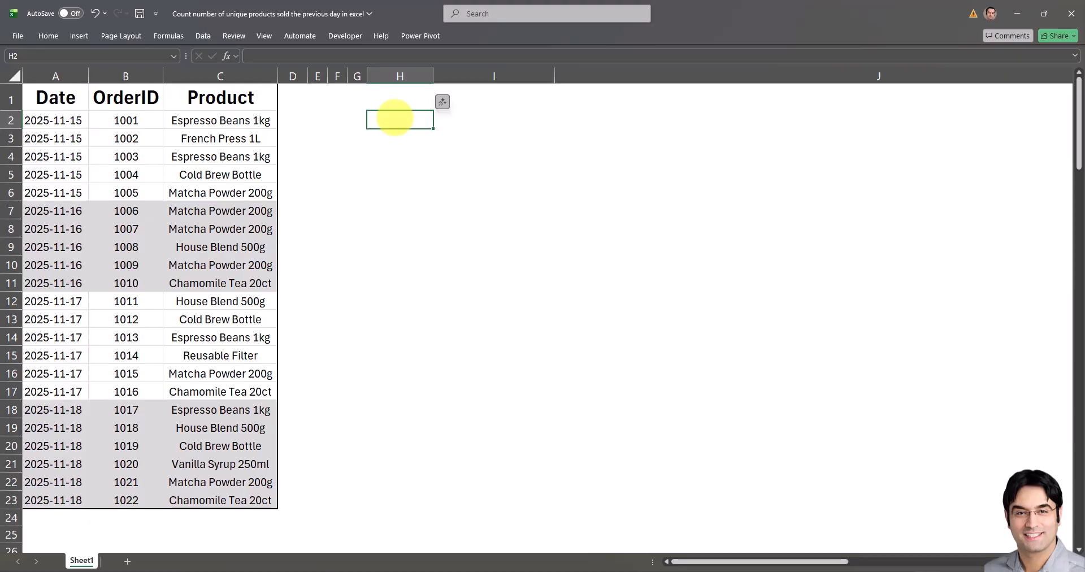
text(=UNIQUE()
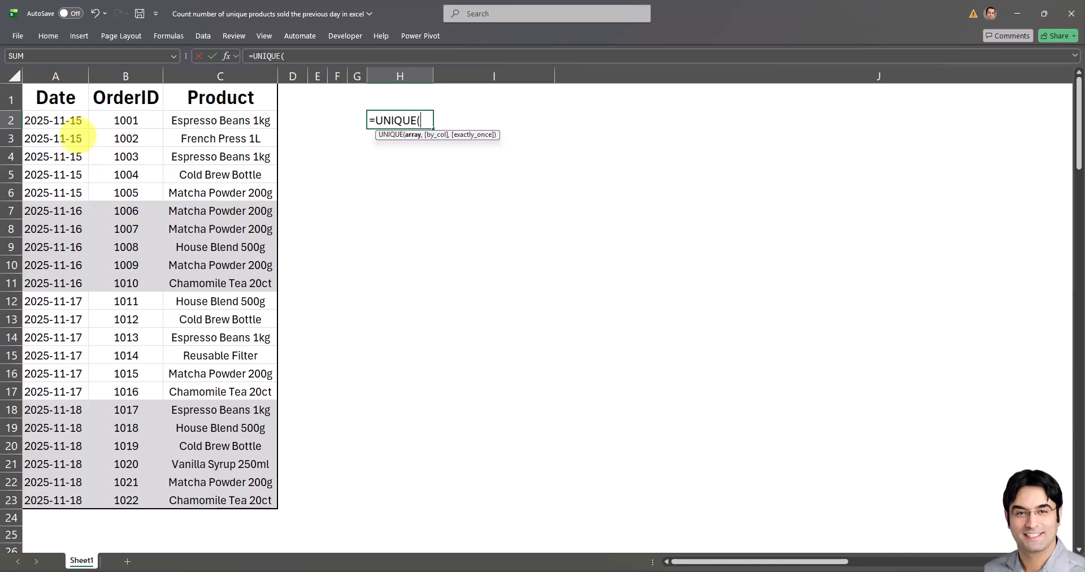
drag(72, 116, 54, 499)
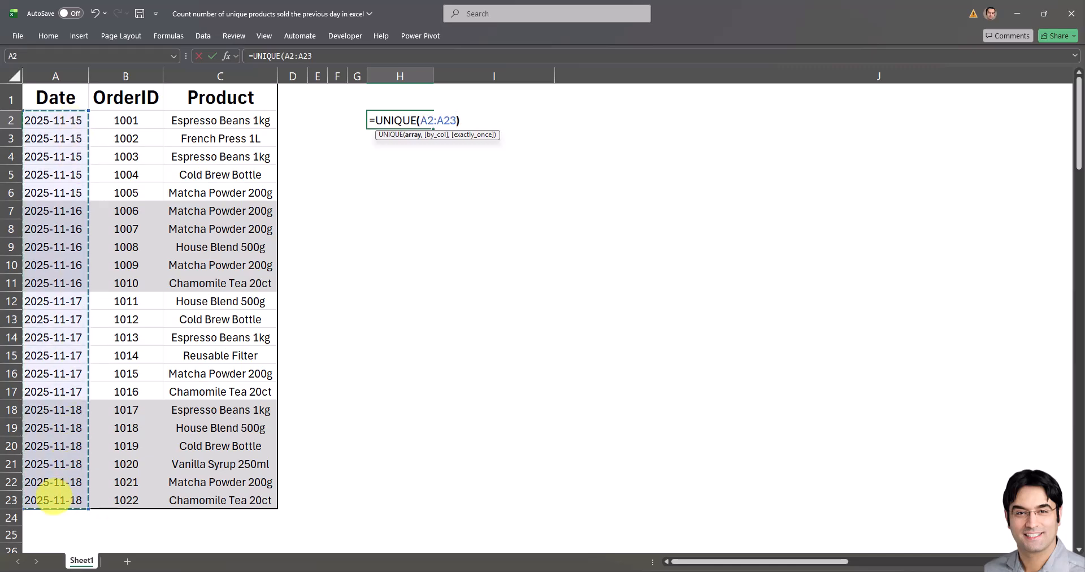
key(Return)
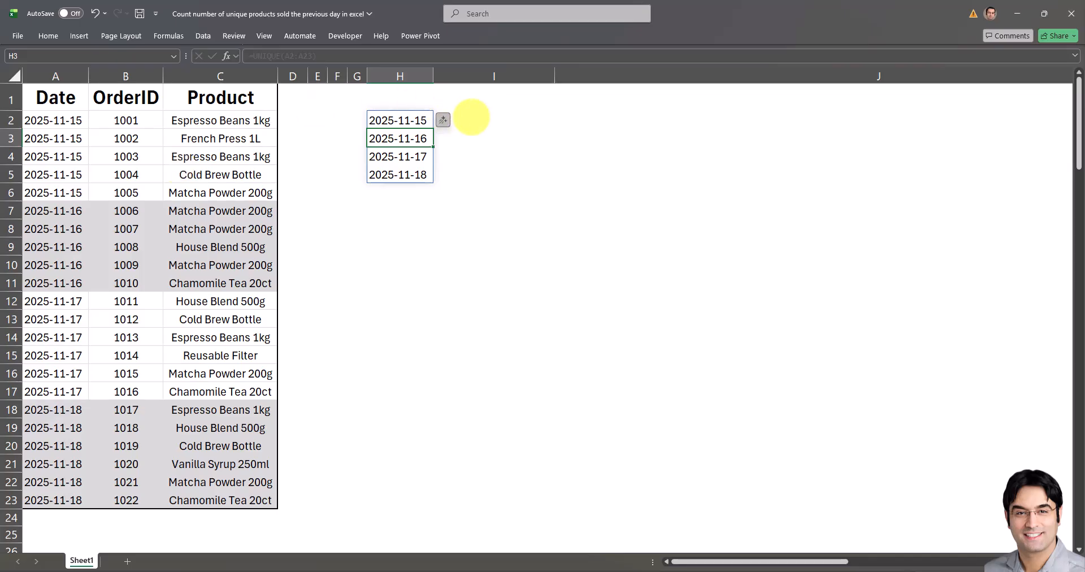
In cell I2, begin a FILTER formula with the absolute product range $C$2:$C$23 as its array.
click(467, 120)
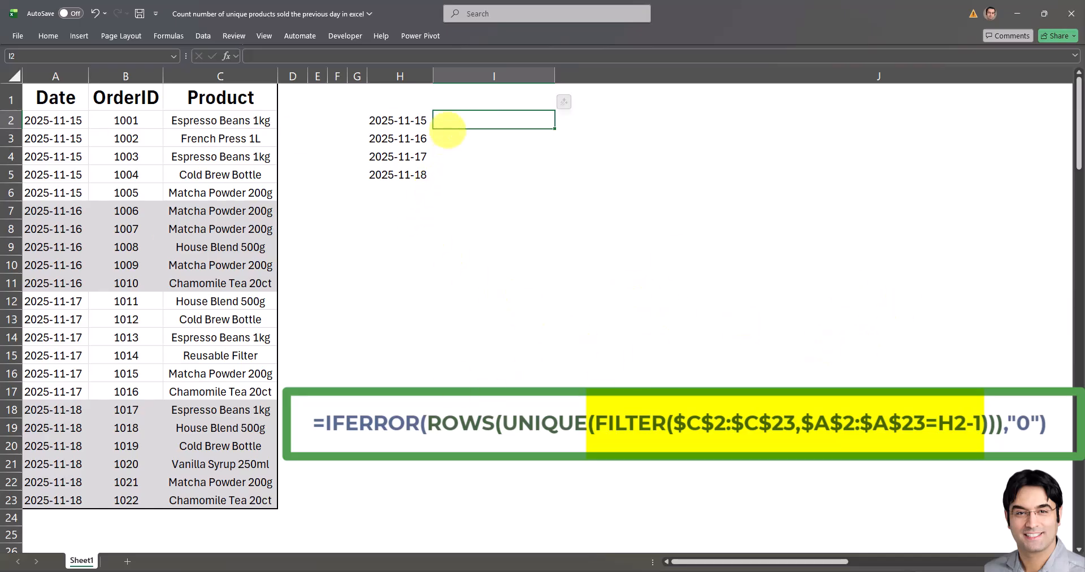
text(=FILTER()
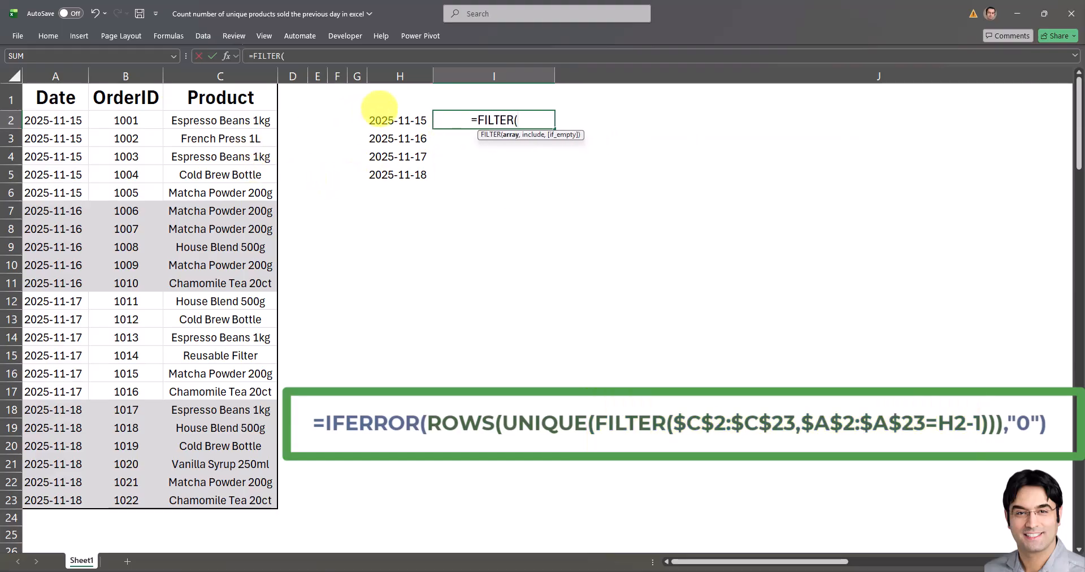
click(259, 55)
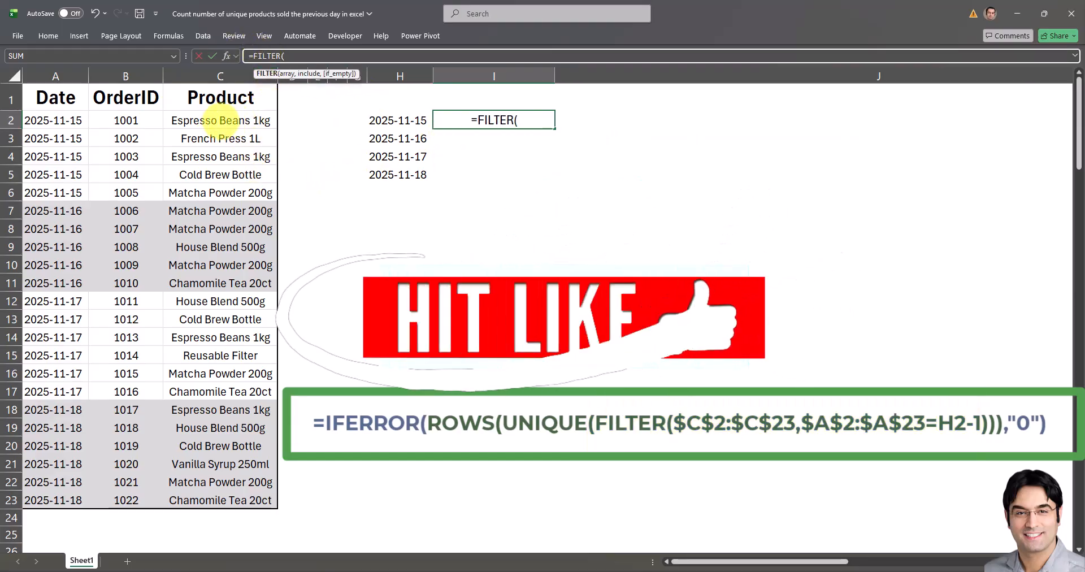
drag(220, 118, 235, 500)
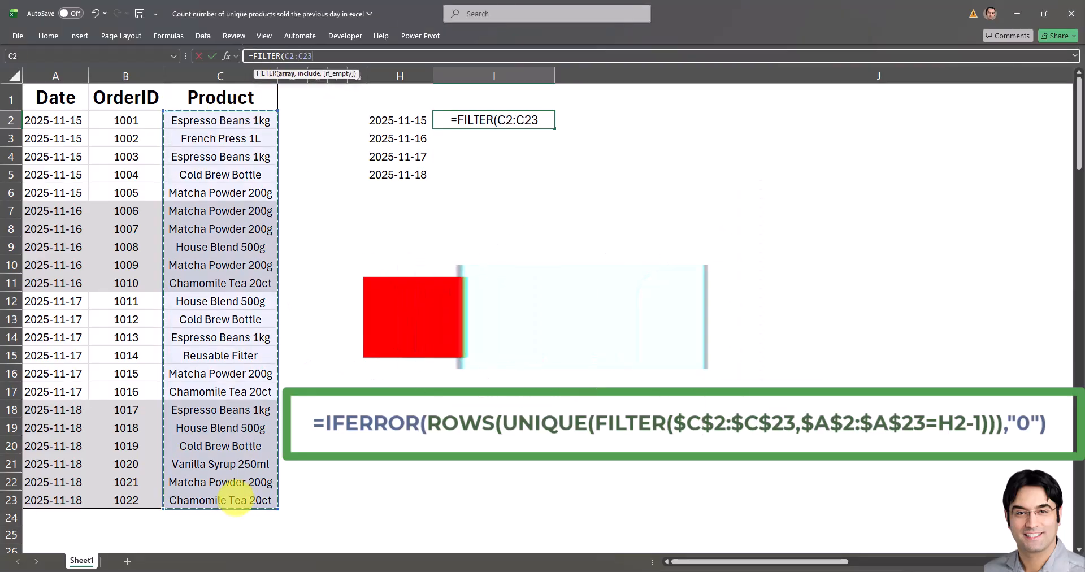
key(F4)
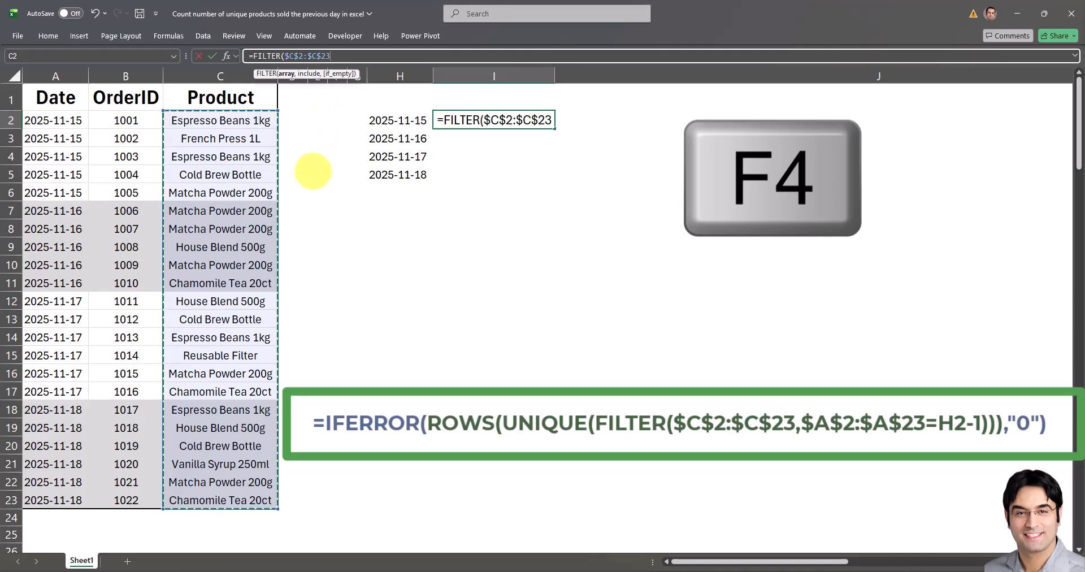
Complete the FILTER formula in I2 with the previous-day condition $A$2:$A$23=H2-1.
text(,)
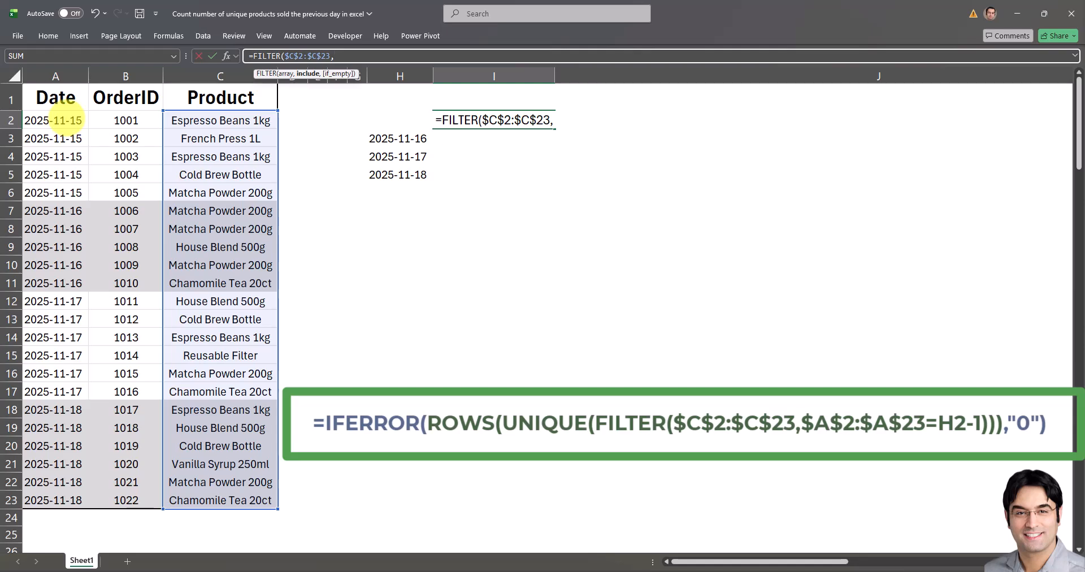
drag(63, 120, 67, 492)
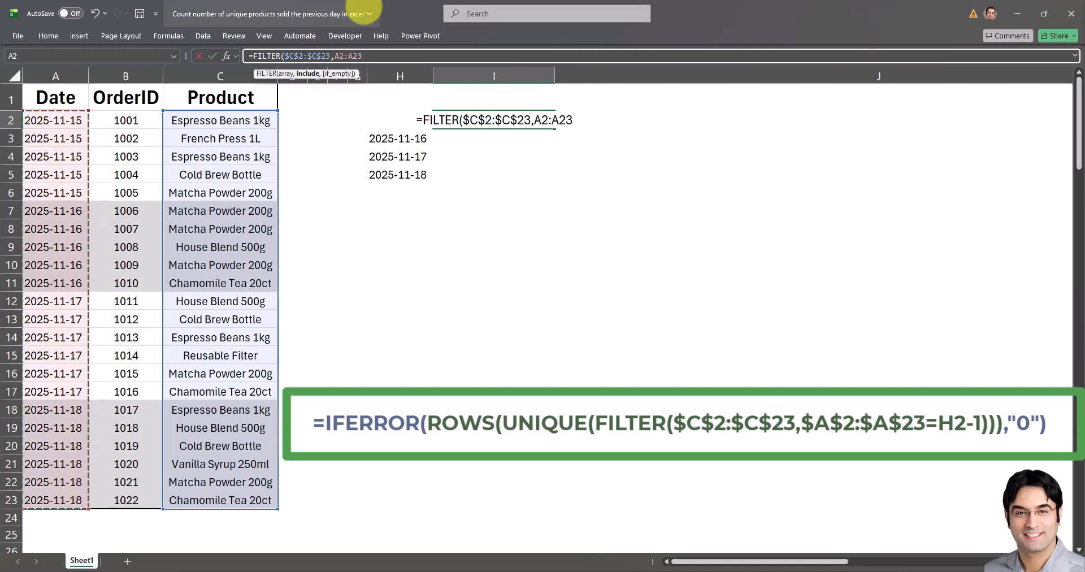
key(F4)
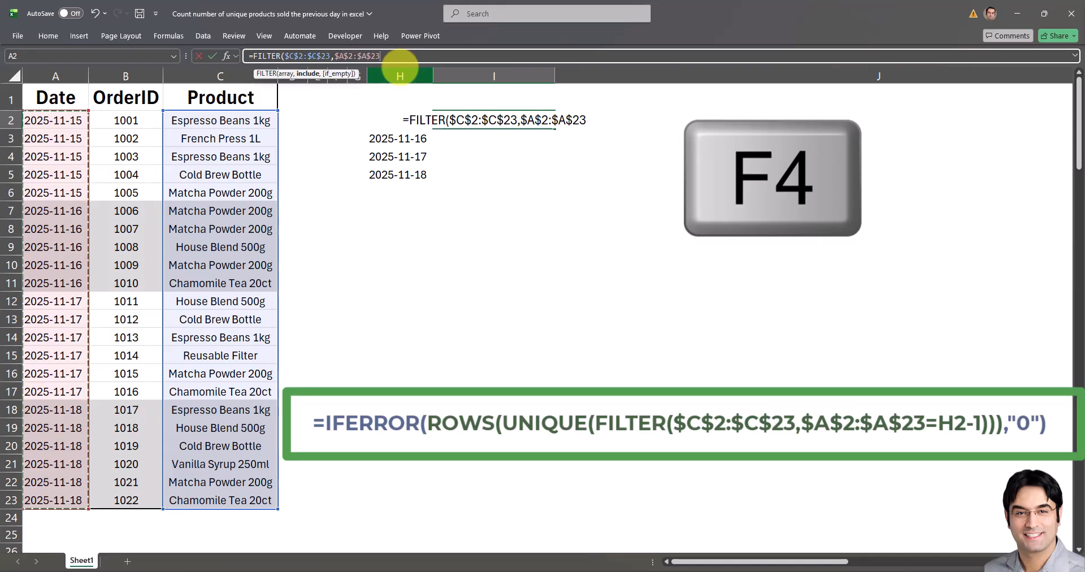
text(=)
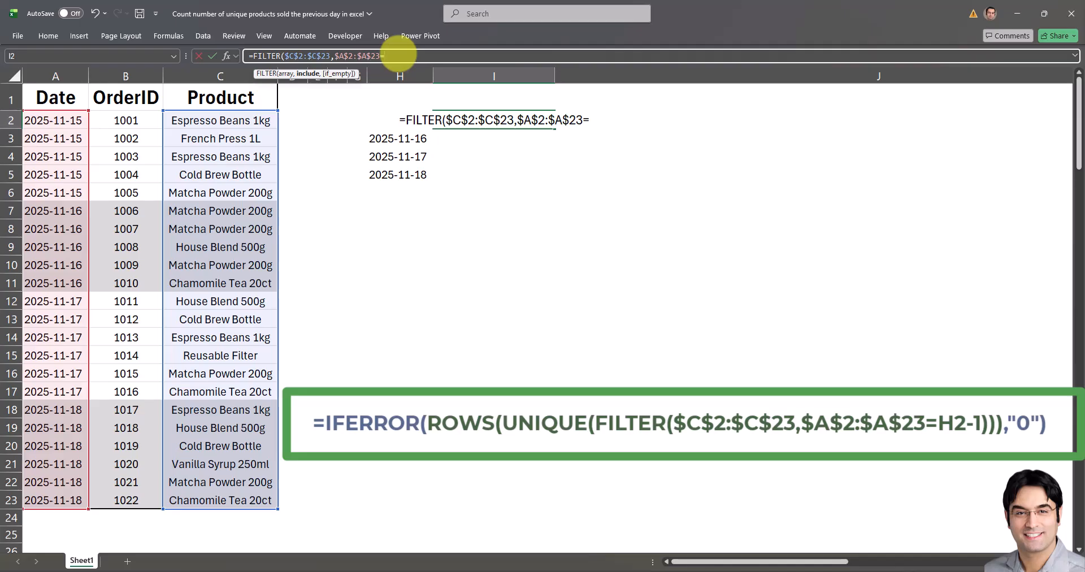
text(H2)
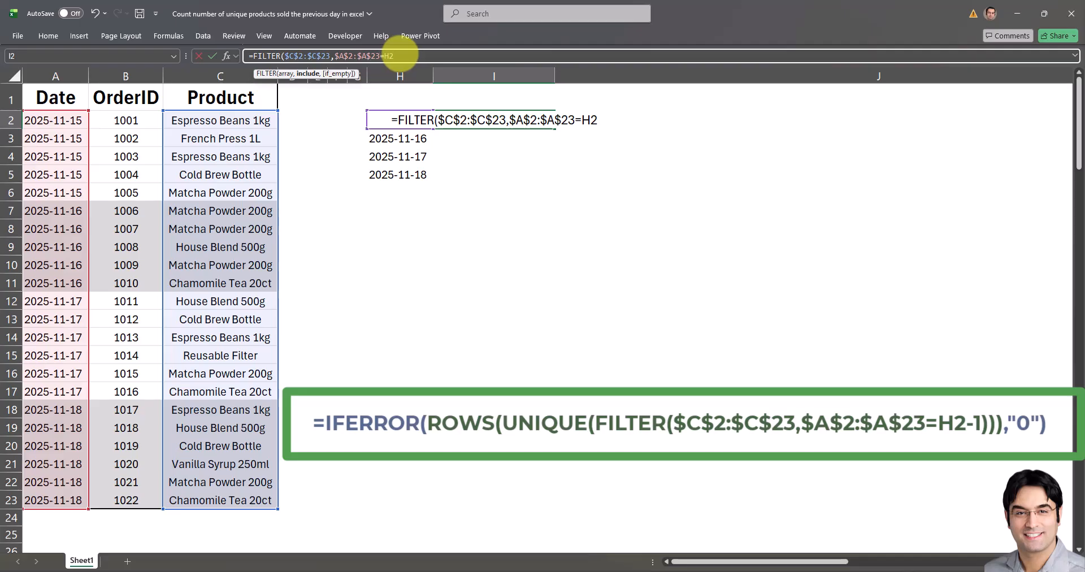
text(-1)
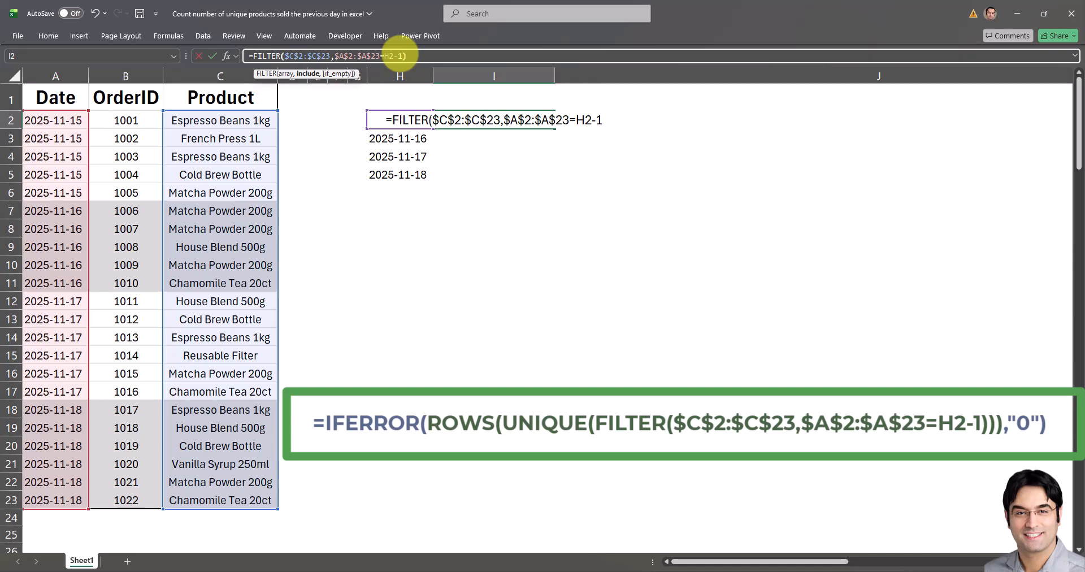
key(Return)
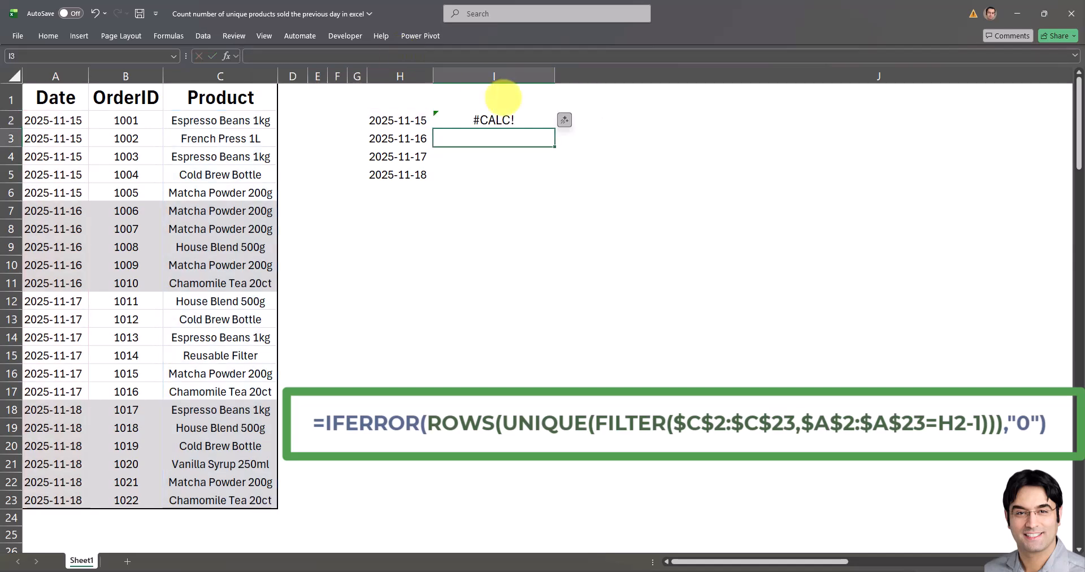
Copy the FILTER formula from I2 into I3 and compare its returned products with the source products in C2:C6.
click(506, 121)
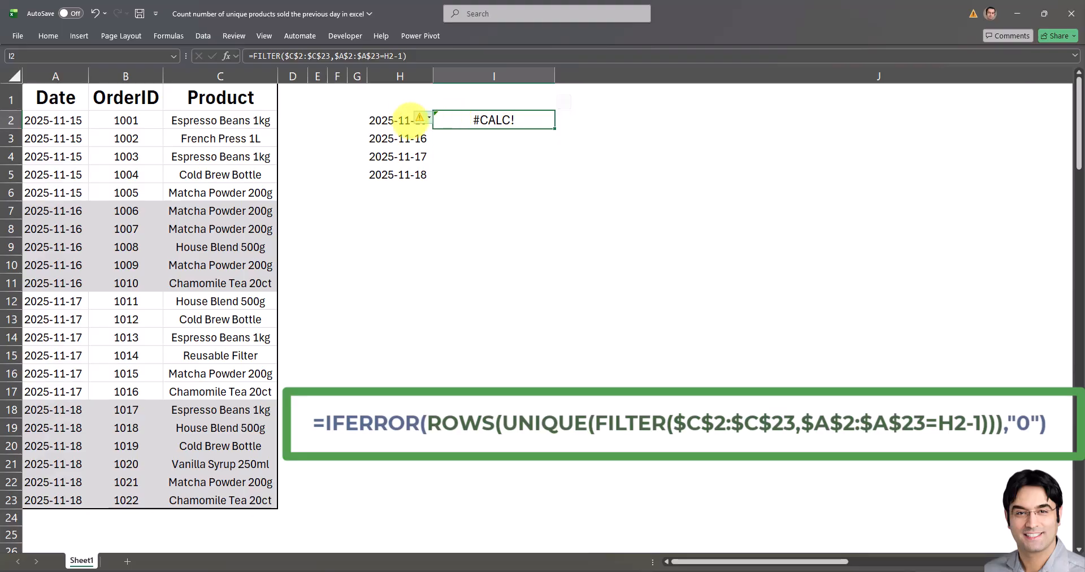
click(398, 121)
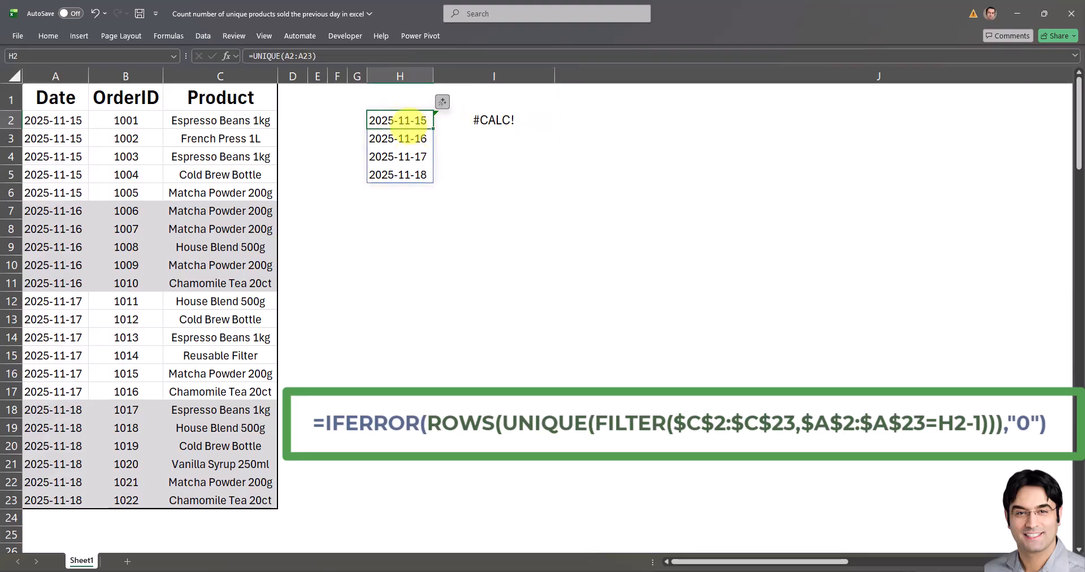
click(439, 119)
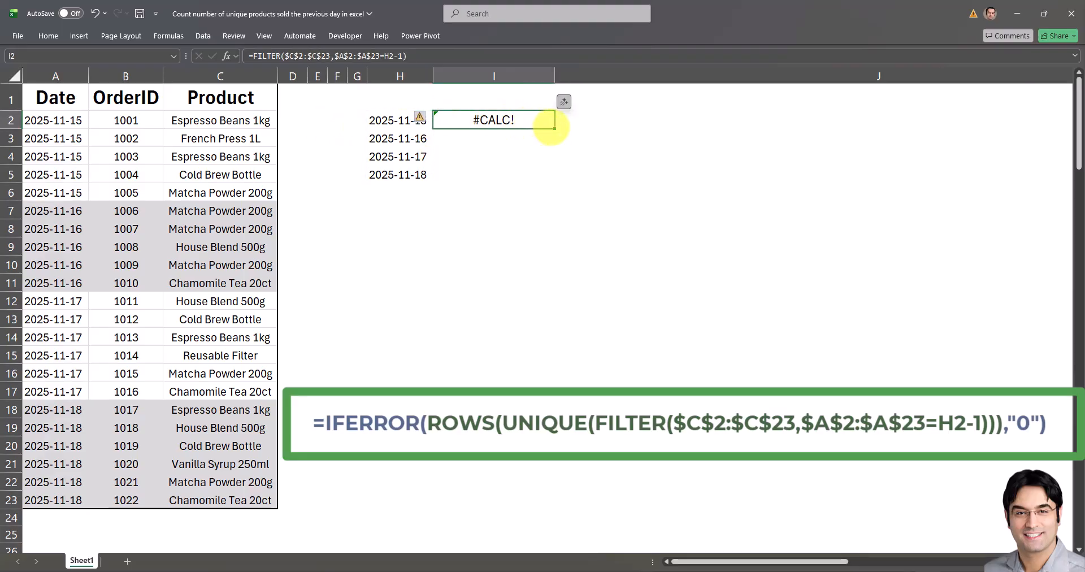
drag(554, 128, 552, 141)
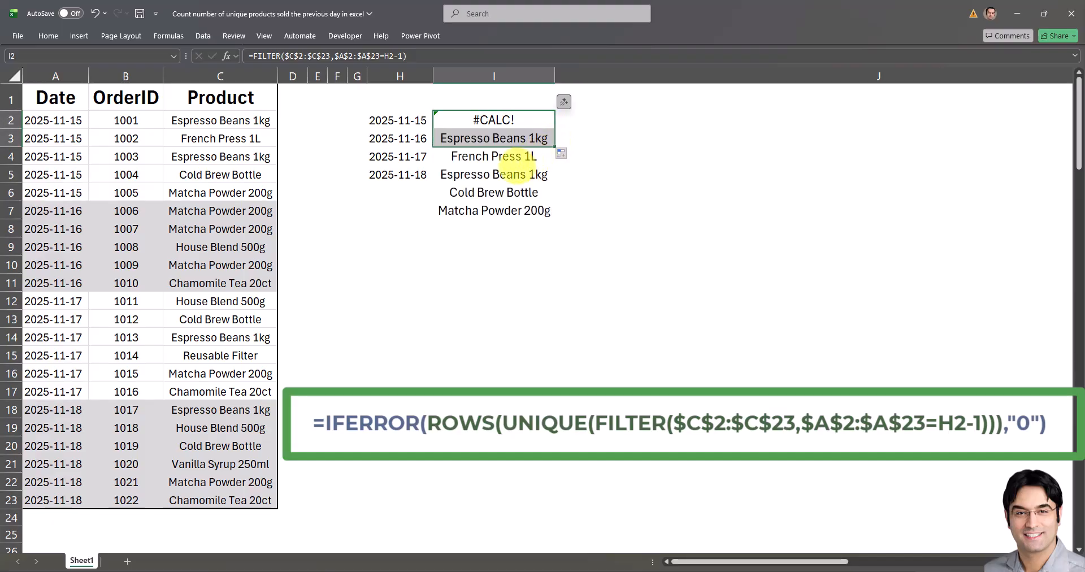
click(500, 139)
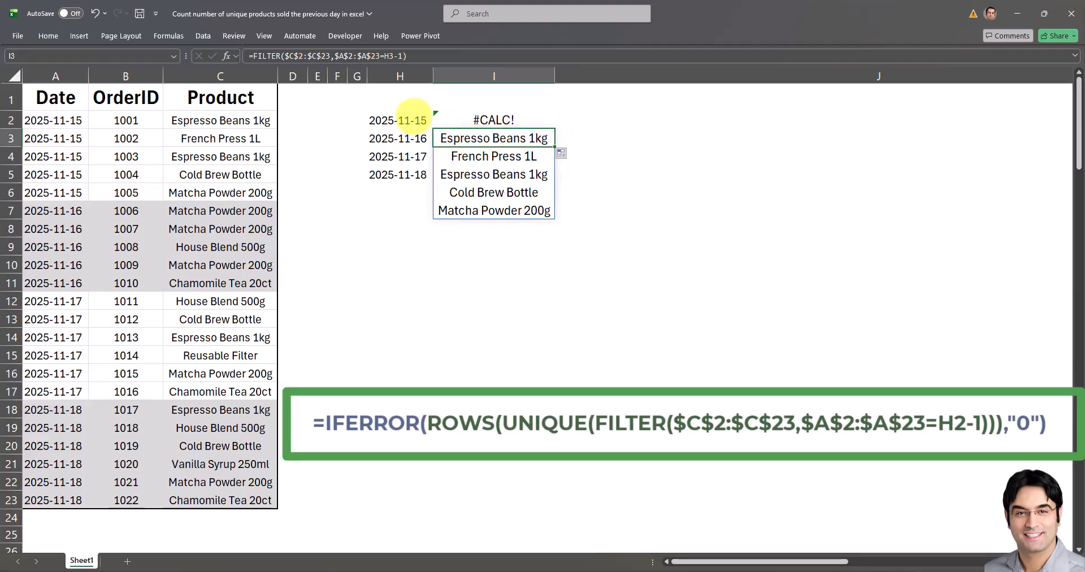
drag(486, 141, 496, 204)
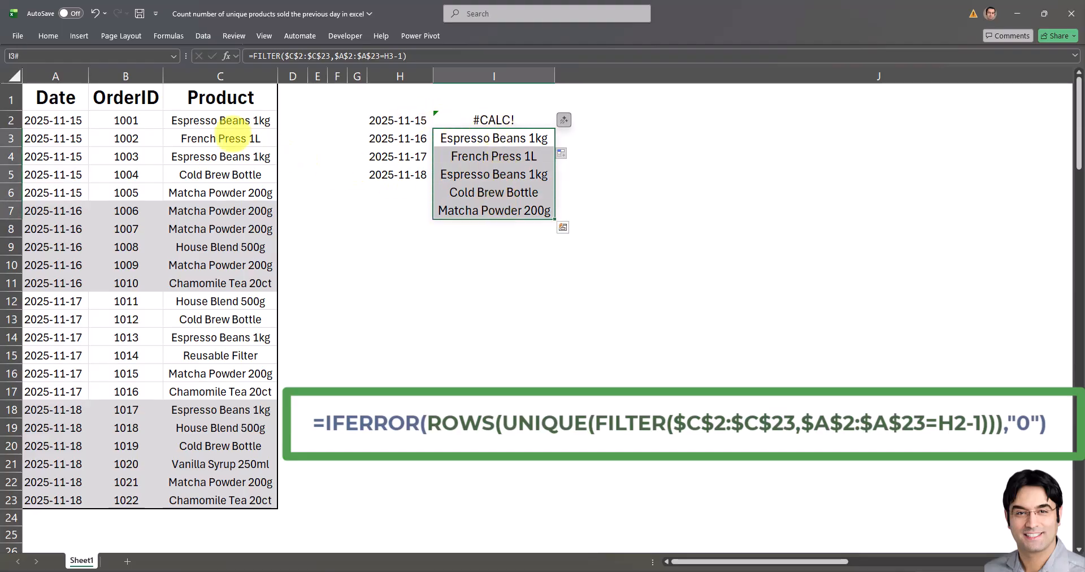
click(208, 113)
drag(210, 113, 220, 189)
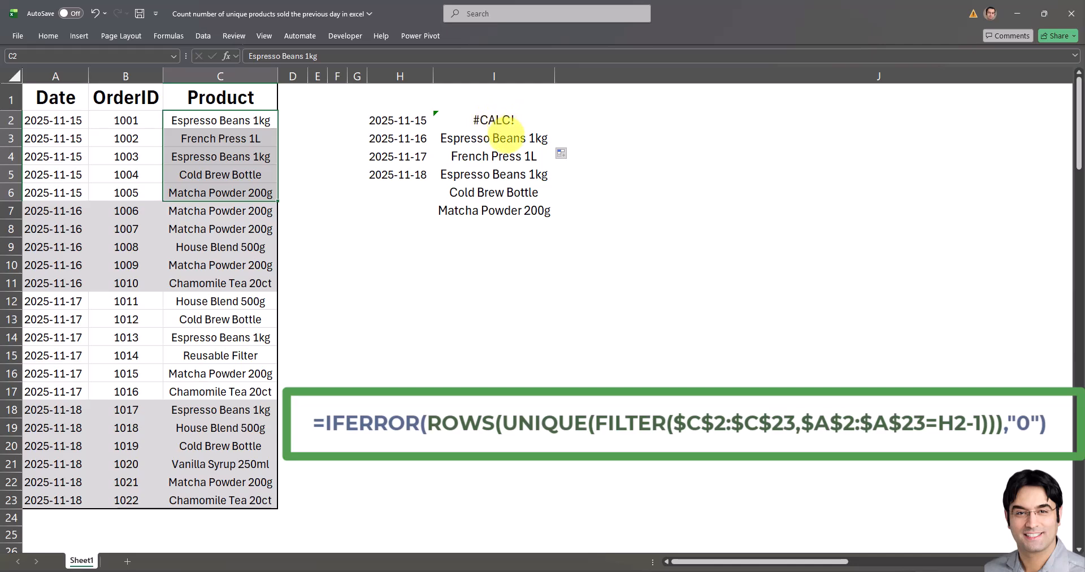
Wrap the FILTER formula in I3 in a UNIQUE function to remove duplicate products.
click(483, 139)
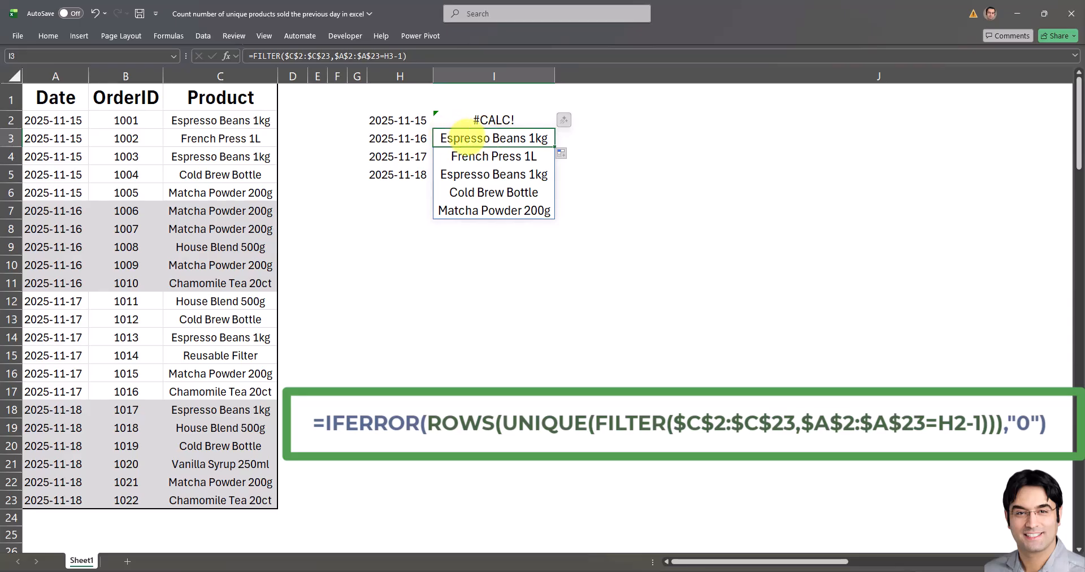
click(259, 56)
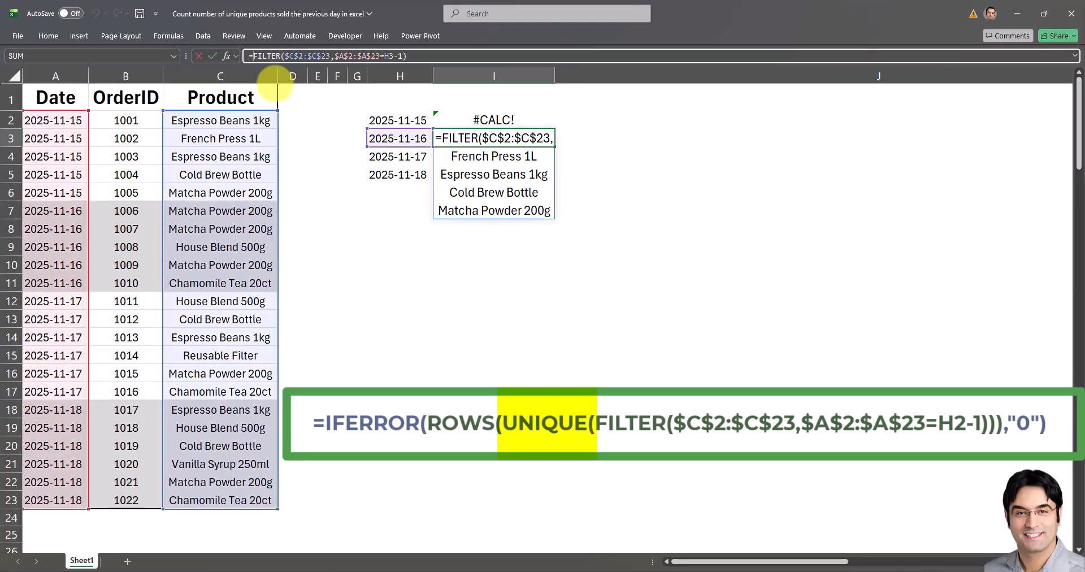
text(UNIQUE()
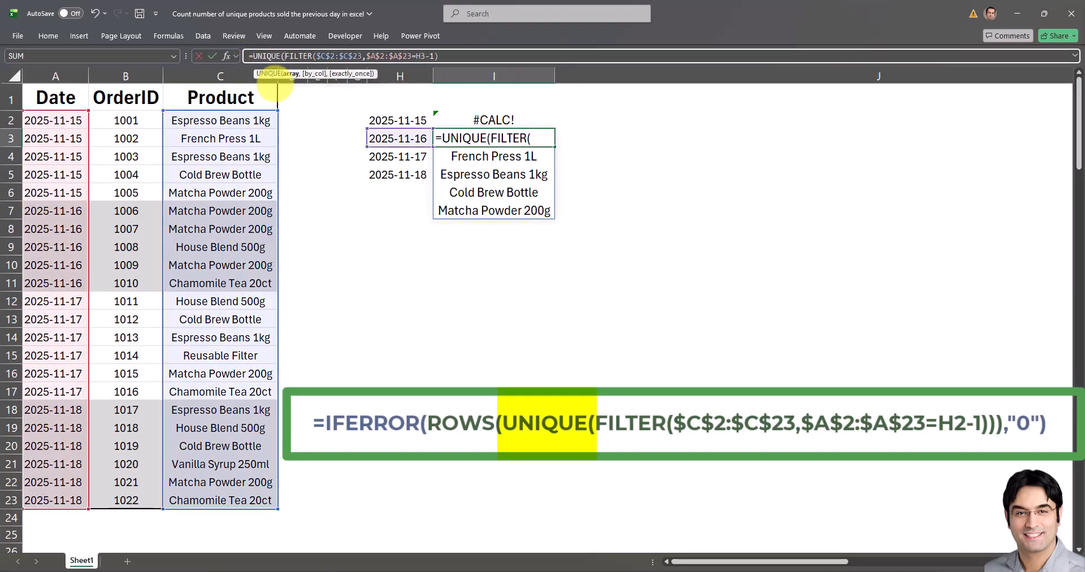
click(445, 56)
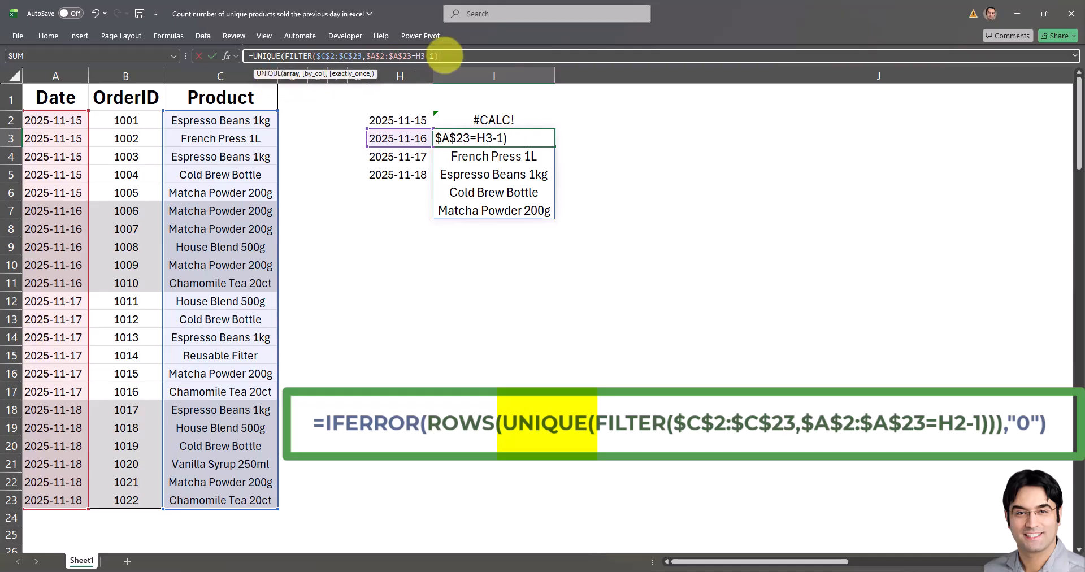
text())
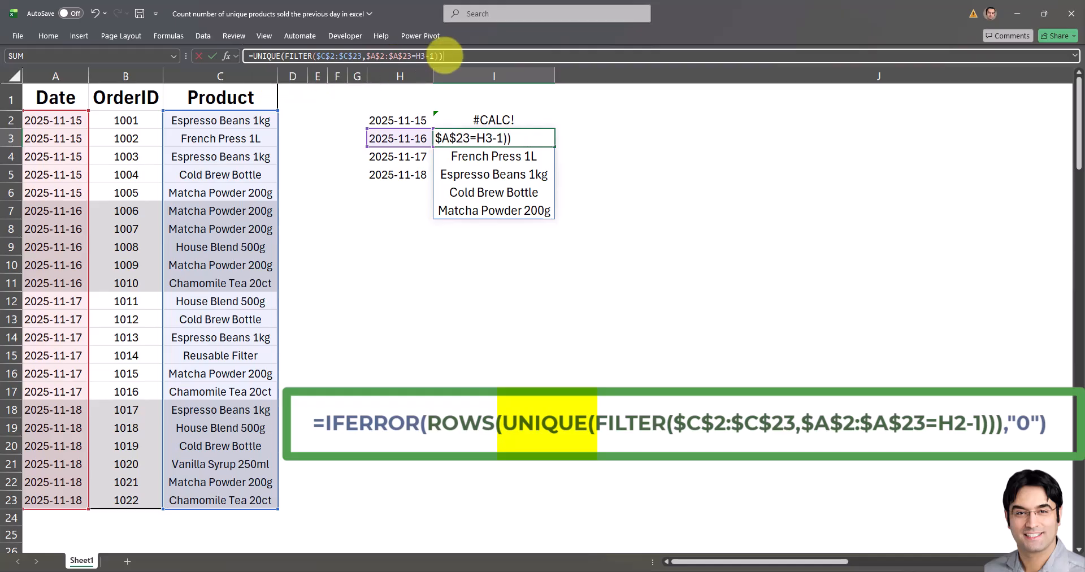
key(Return)
Wrap the UNIQUE formula in I3 in a ROWS function to count the previous day's distinct products.
click(490, 135)
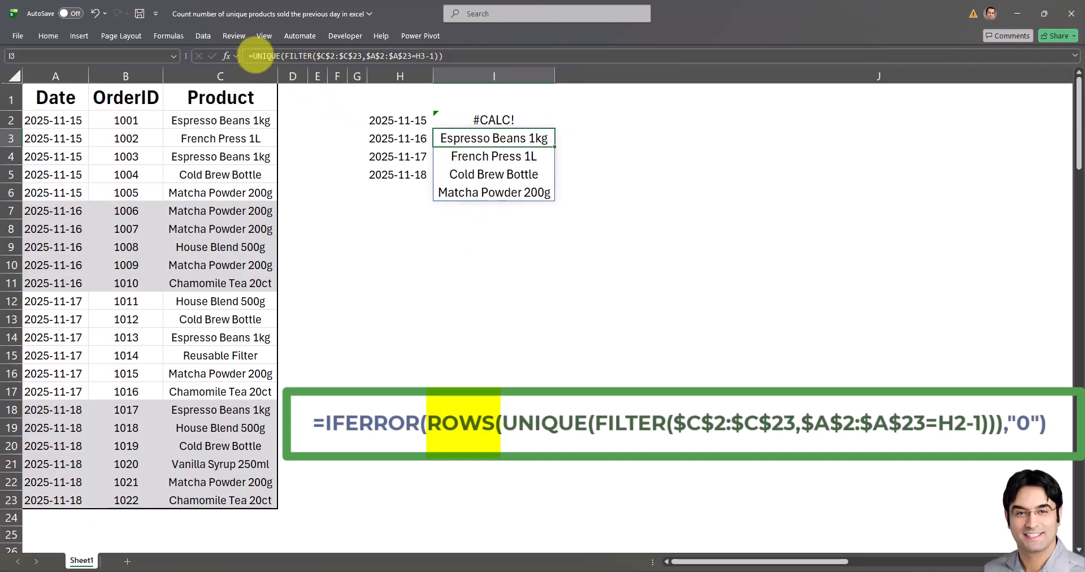
click(254, 56)
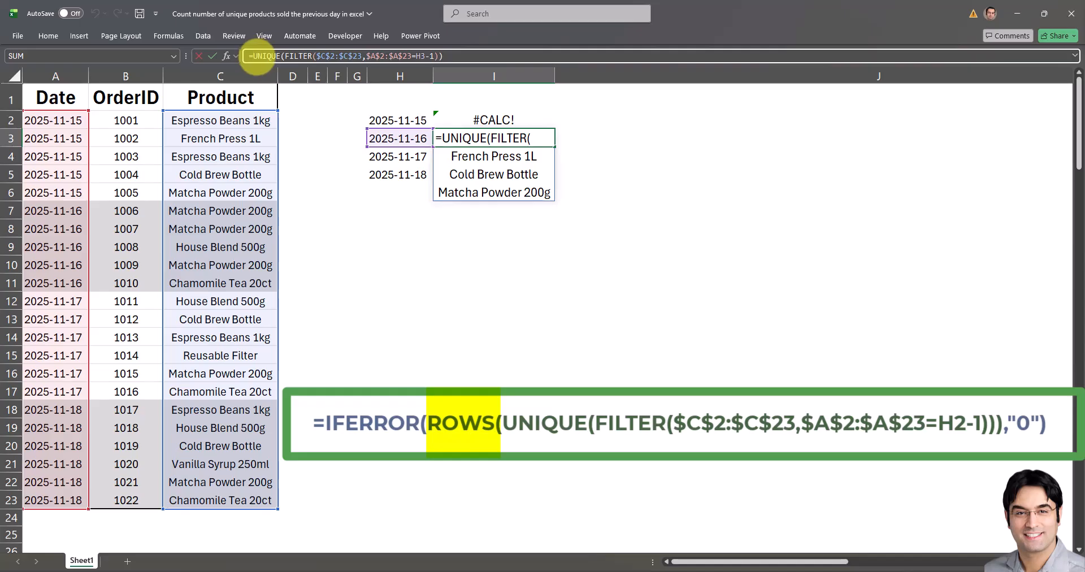
text(ROW)
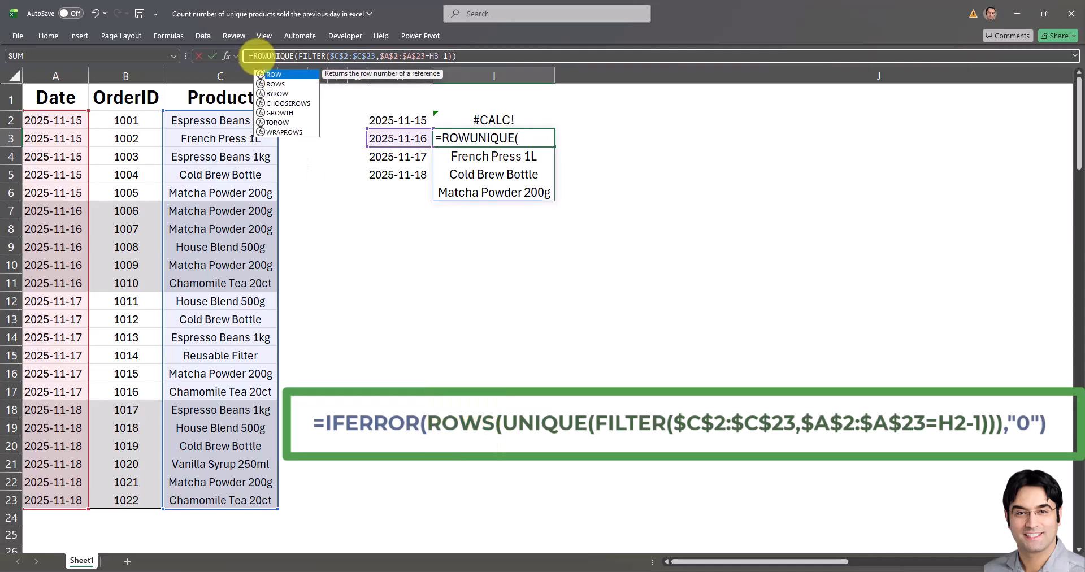
key(BackSpace)
key(BackSpace)
key(BackSpace)
text(ROWS)
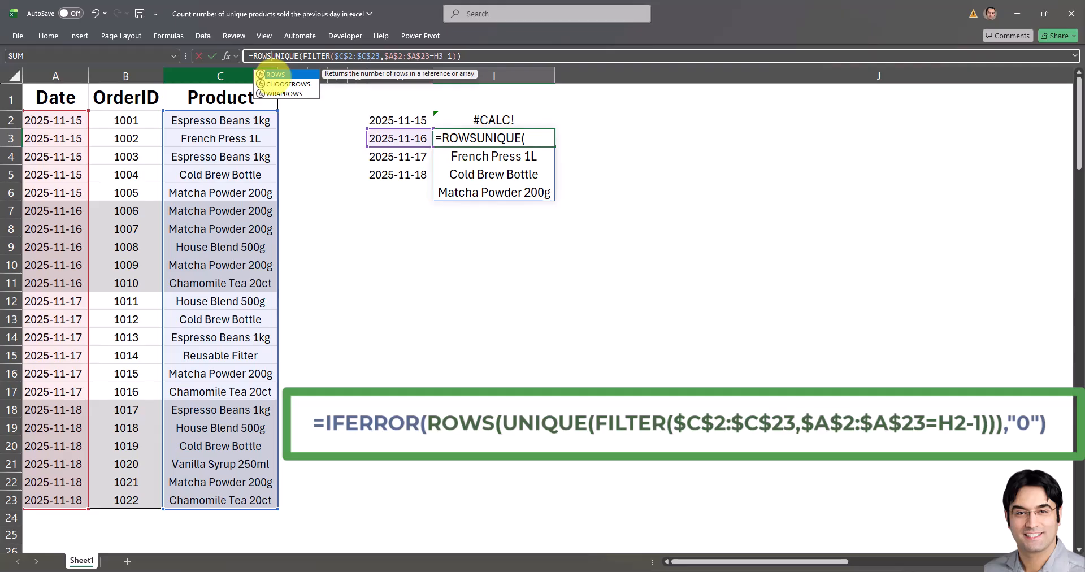
double_click(273, 74)
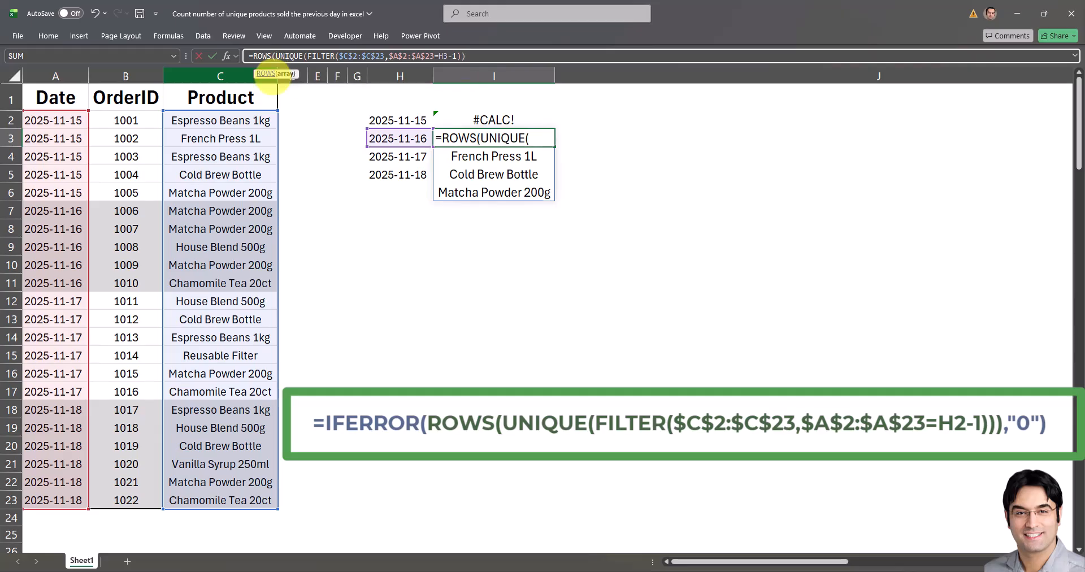
click(492, 56)
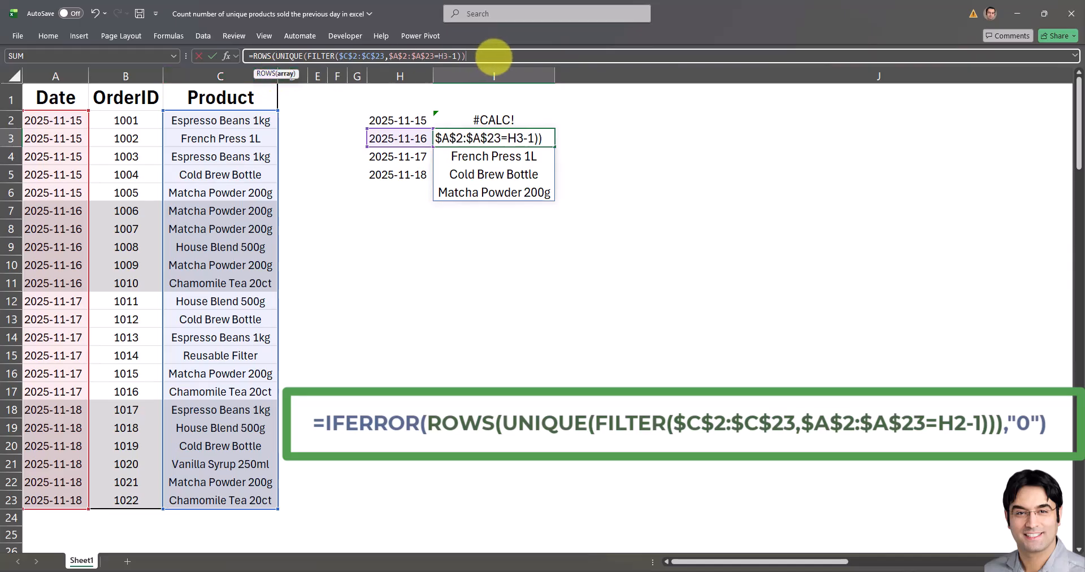
text())
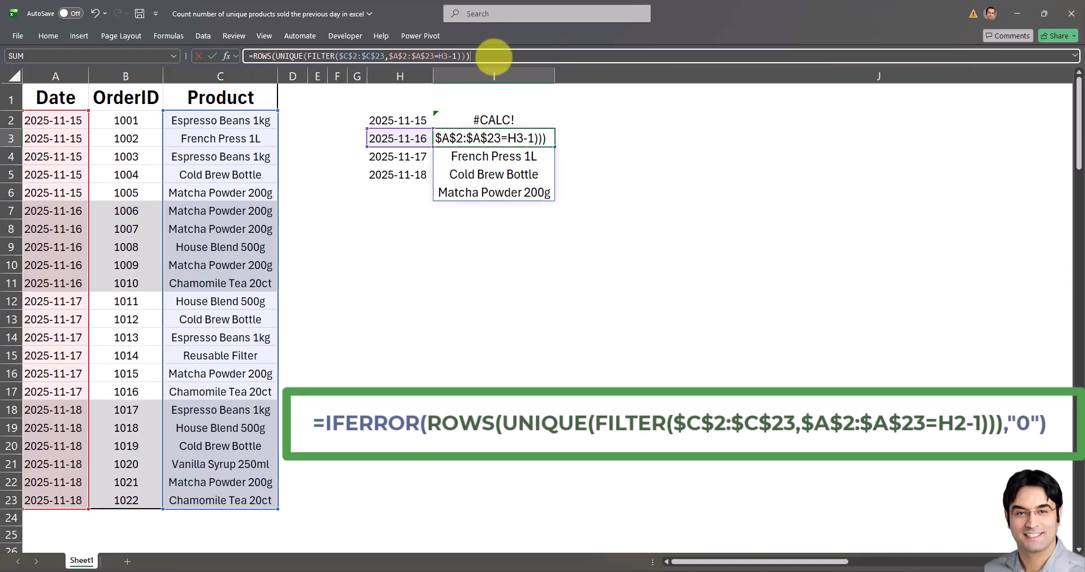
key(Return)
Copy the ROWS formula from I3 into I4:I5 and I2, and review the results against the dates in column H.
click(497, 139)
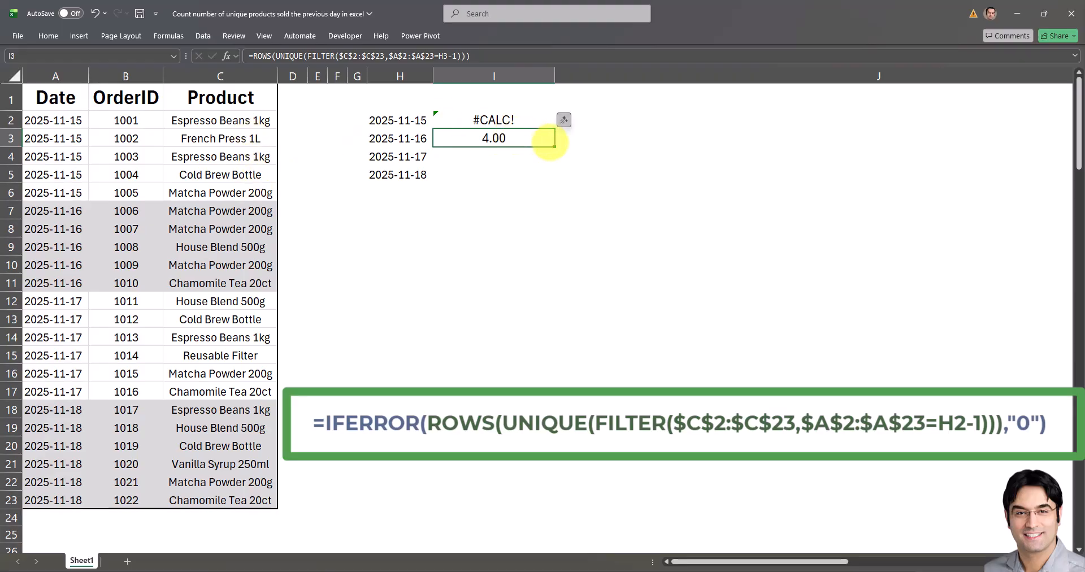
drag(555, 147, 551, 173)
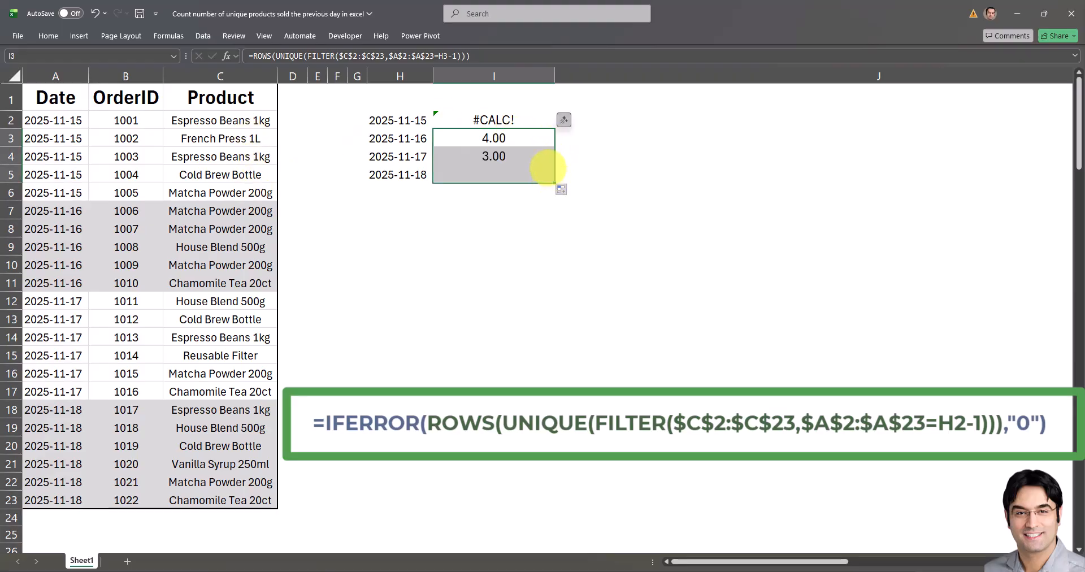
click(522, 143)
key(shift+Up)
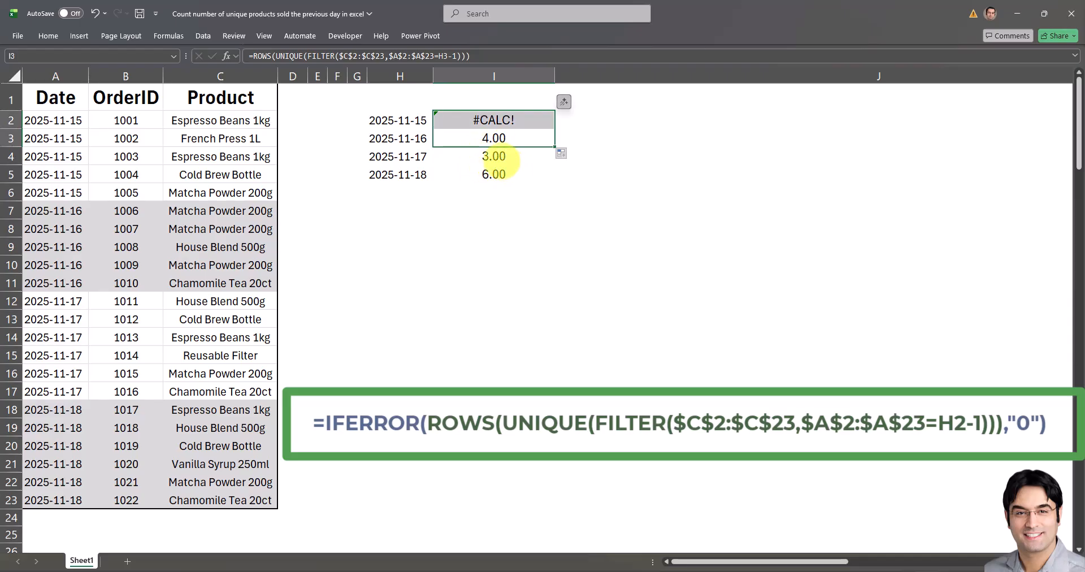
click(500, 158)
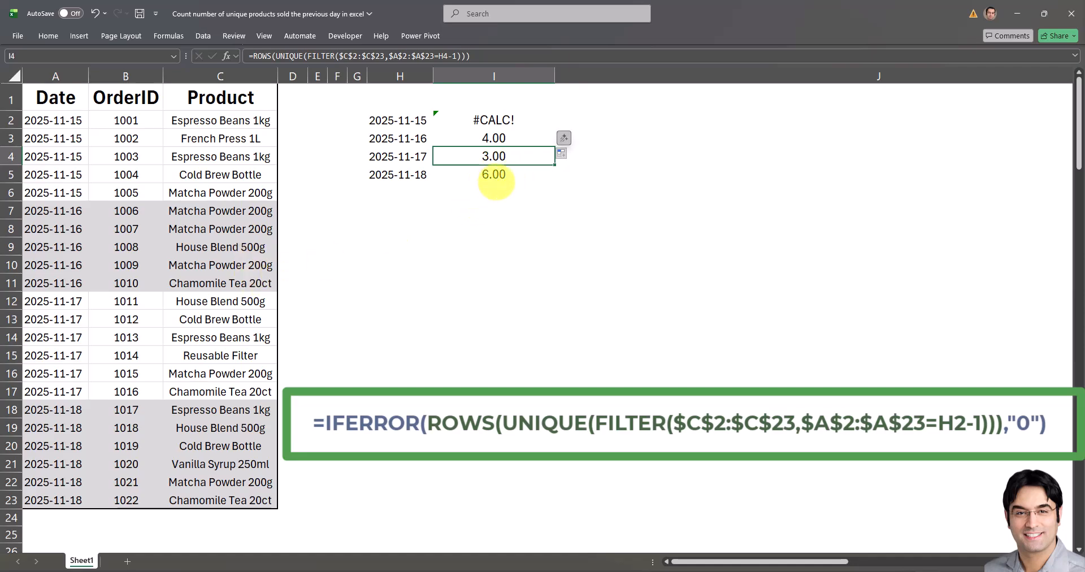
click(491, 176)
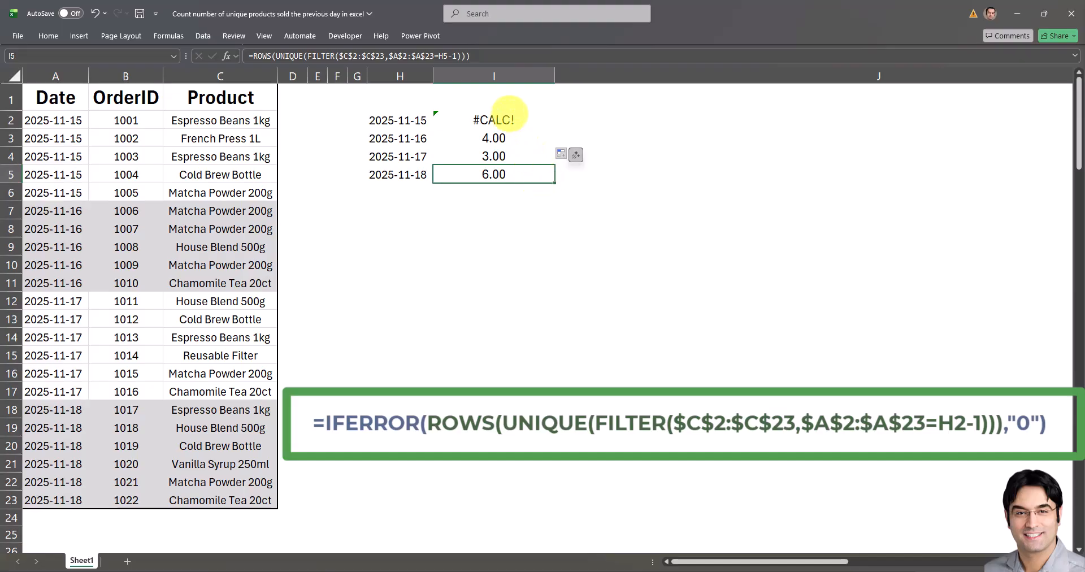
click(509, 116)
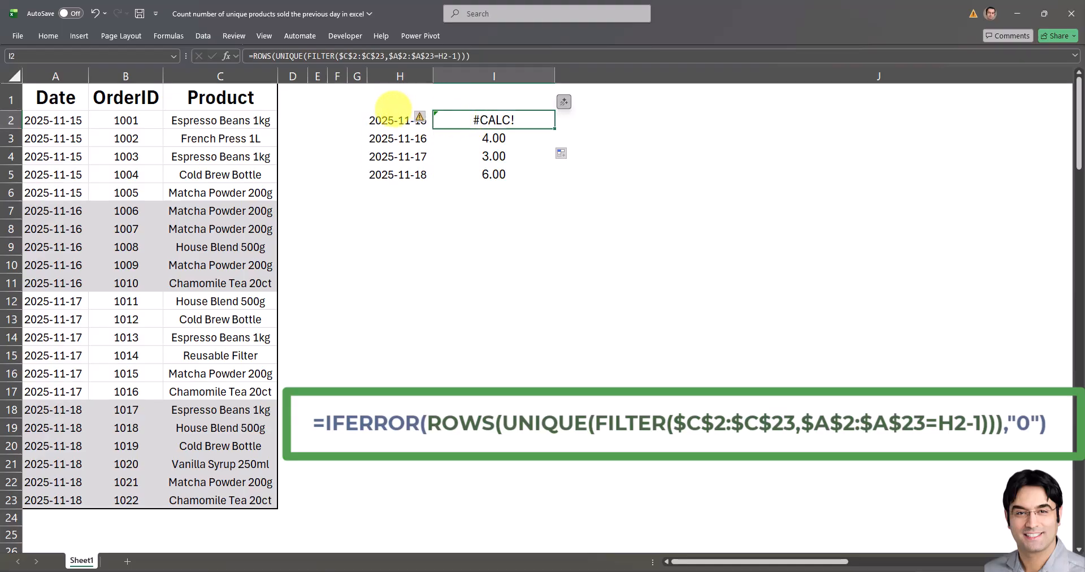
click(387, 120)
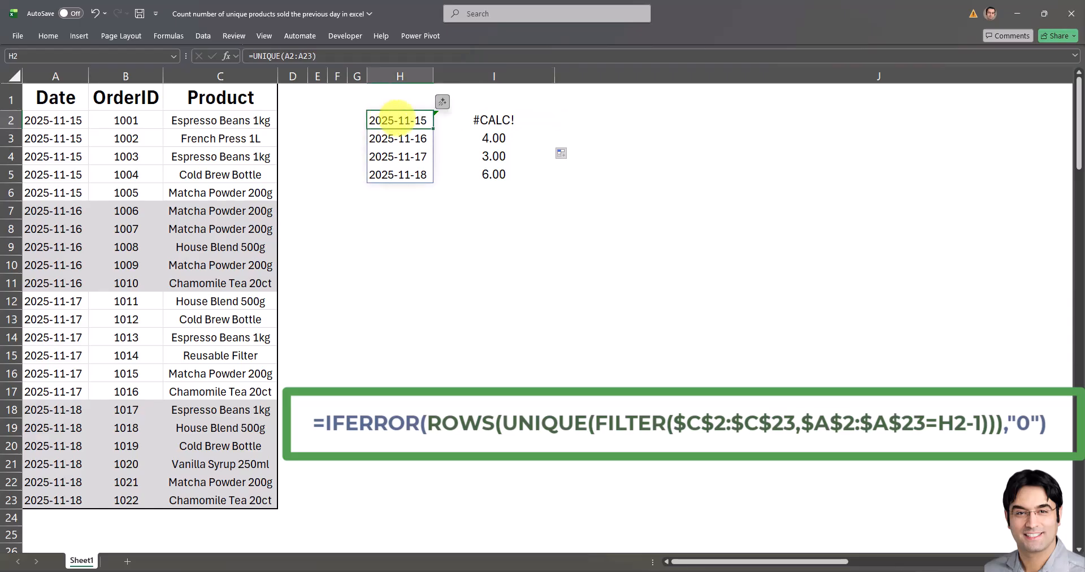
Wrap the ROWS formula in I2 in an IFERROR function with "0" as the value returned on error.
click(464, 118)
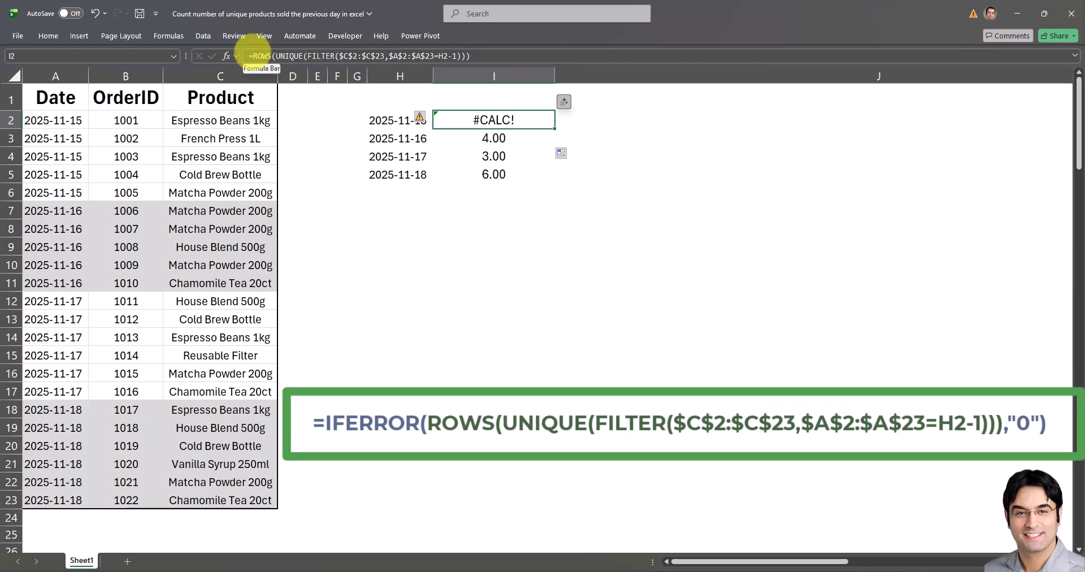
click(252, 56)
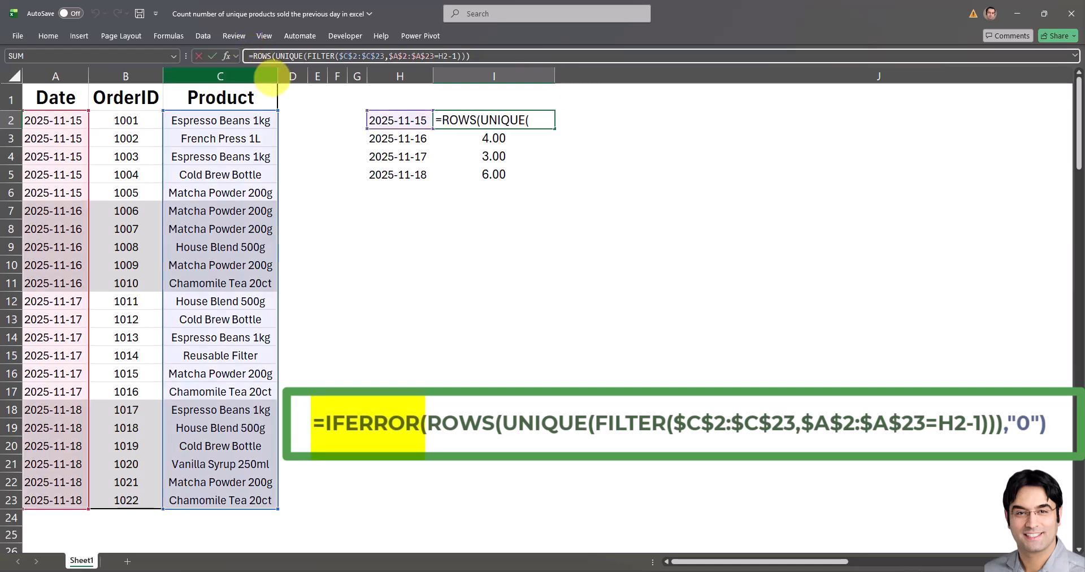
text(IFERROR)
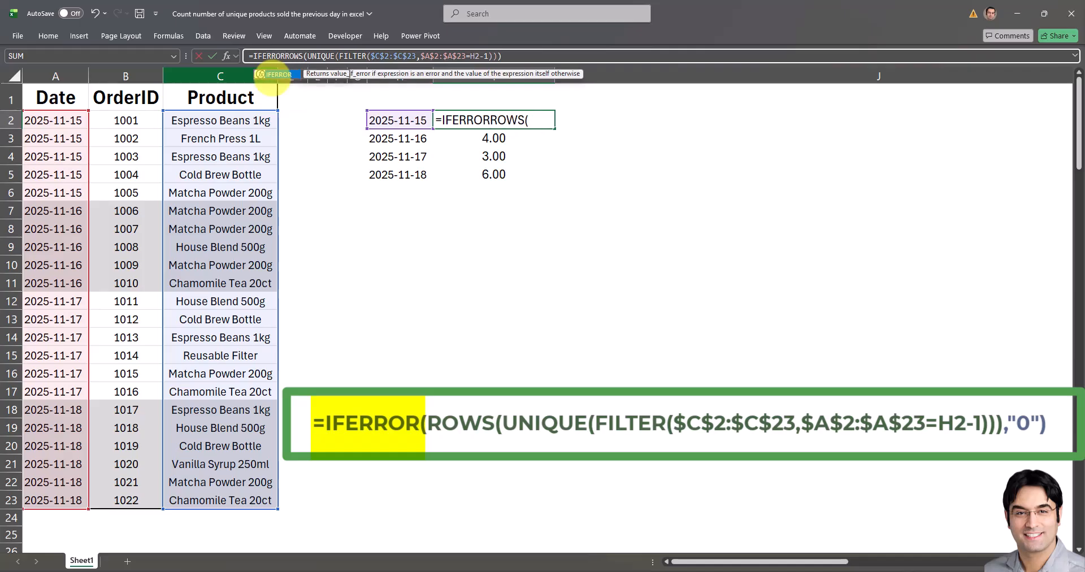
text(()
click(523, 56)
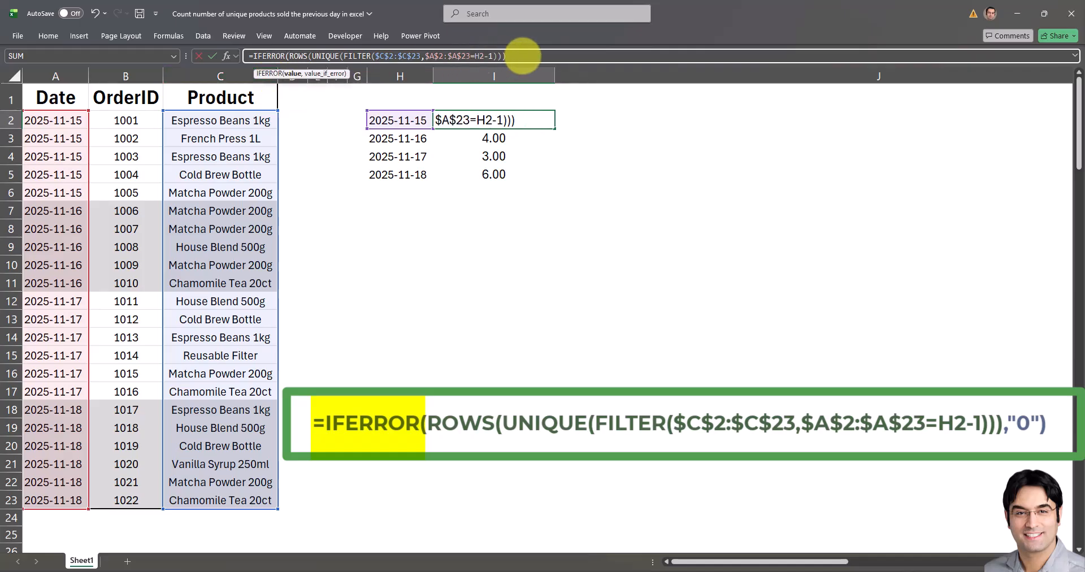
text(,"0)
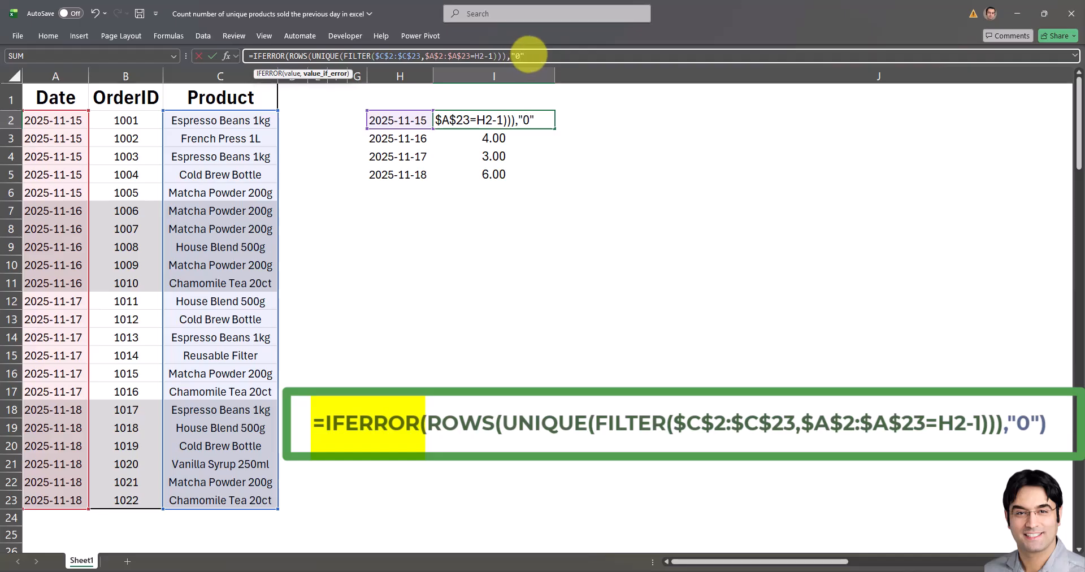
key(ctrl+Return)
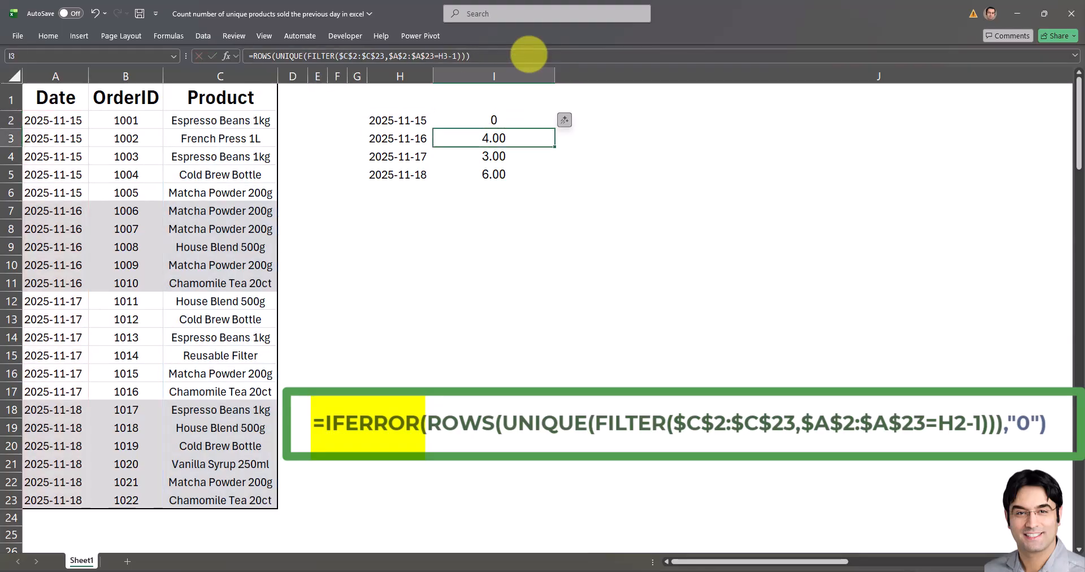
Fill the IFERROR formula from I2 down through I5 and check the formulas in I2 and I3.
double_click(554, 129)
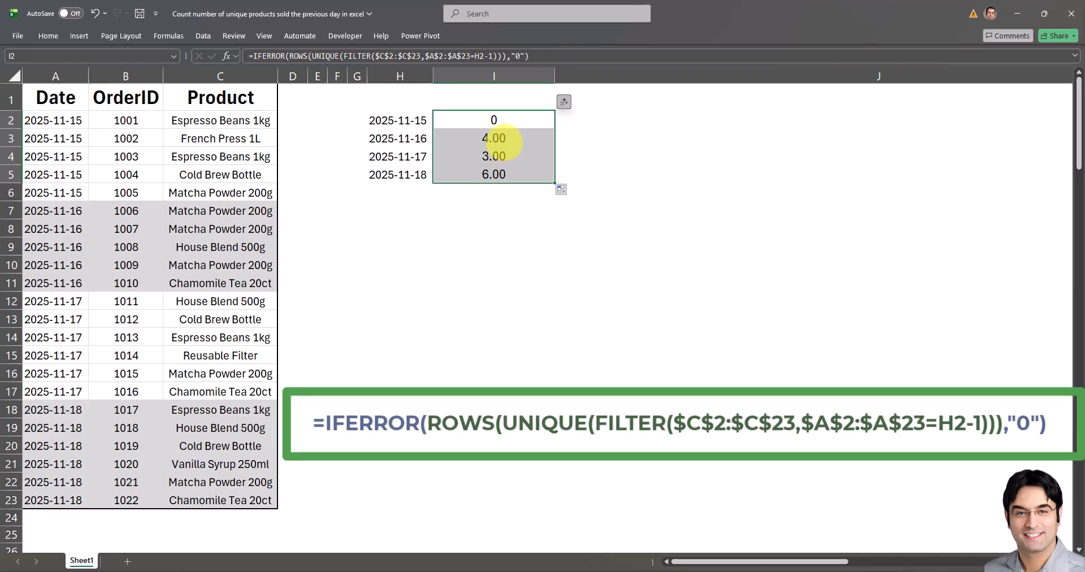
click(509, 119)
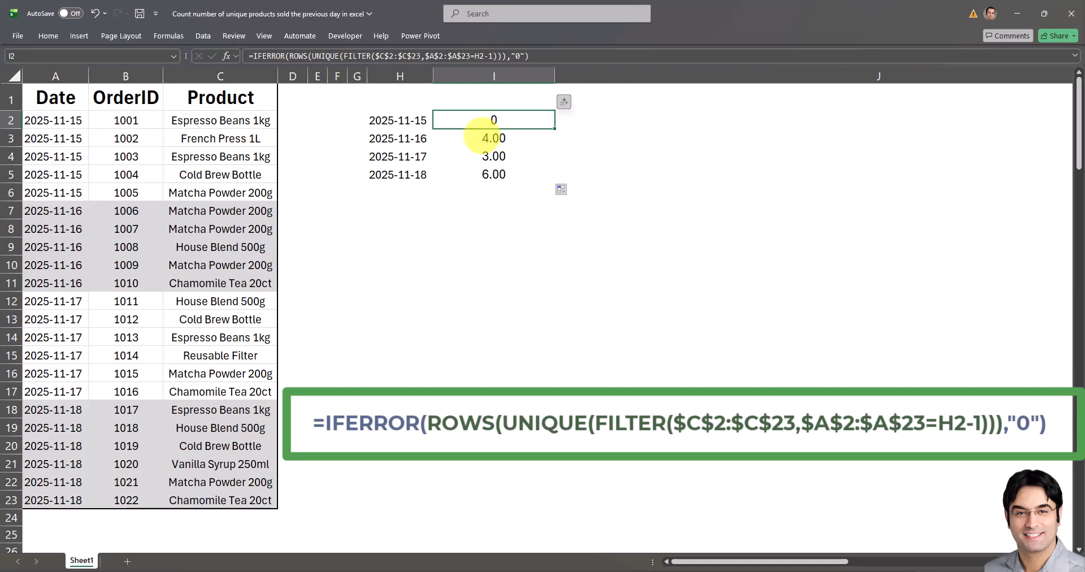
click(478, 138)
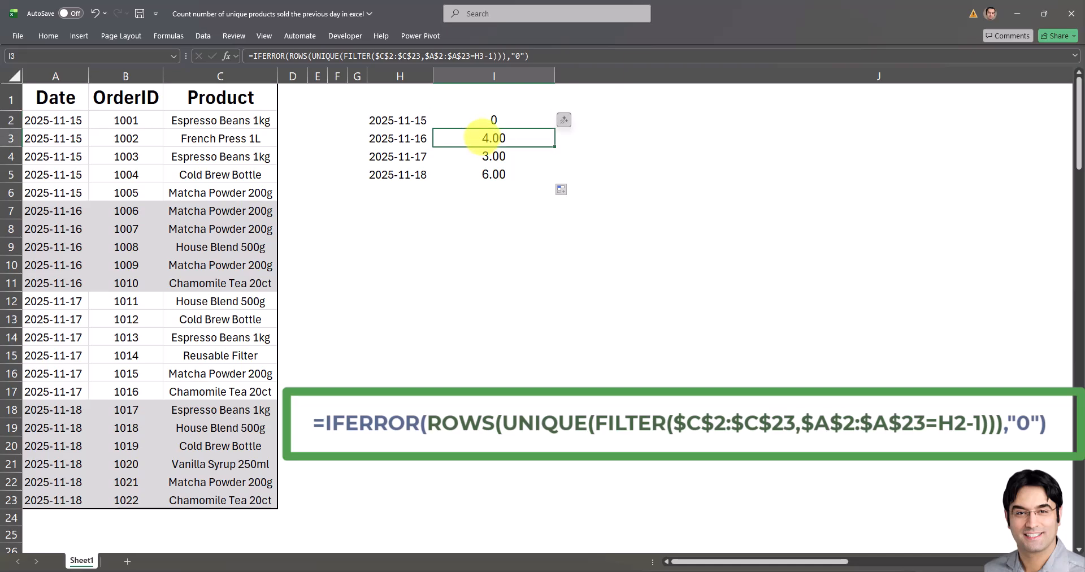